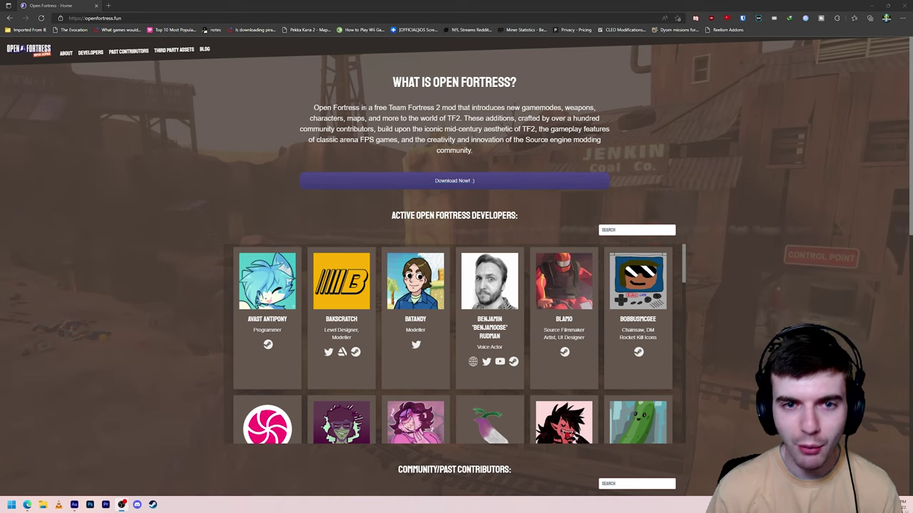
# - Switch to Steam and open the Team Fortress 2 page in the game library
pyautogui.click(153, 505)
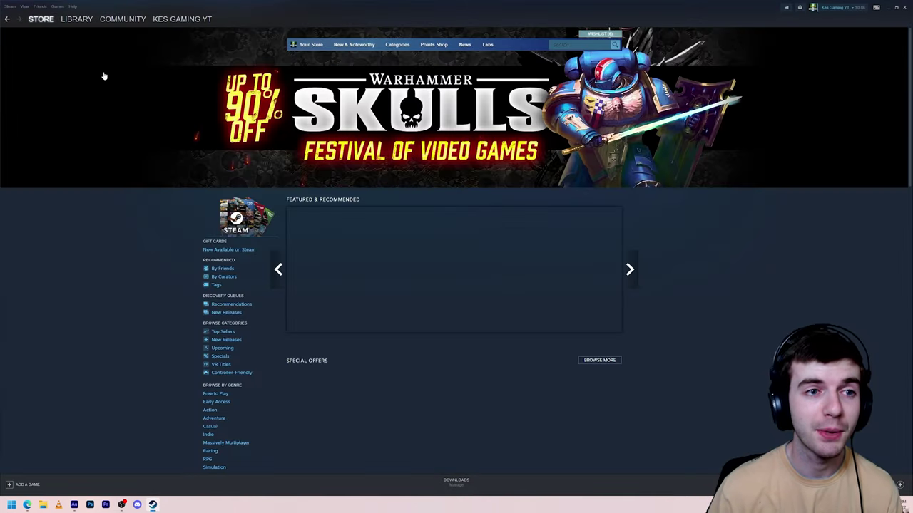
pyautogui.click(77, 18)
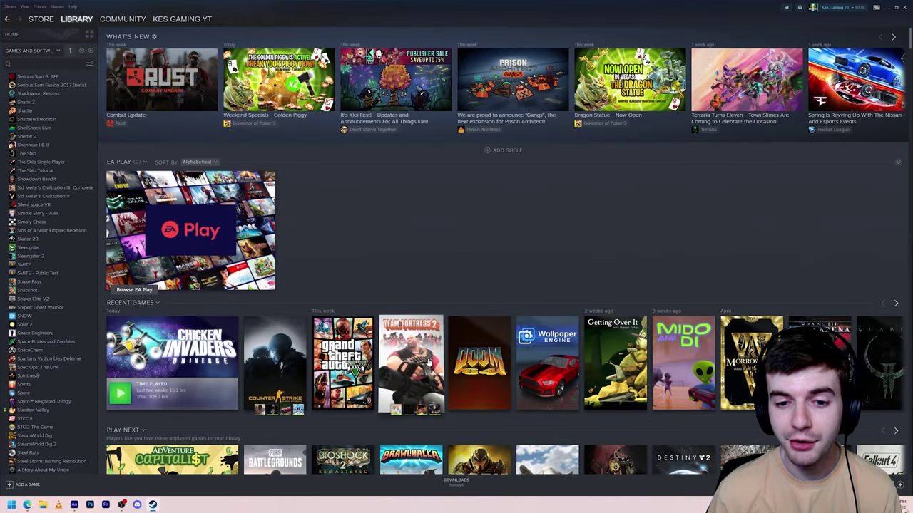
pyautogui.click(410, 364)
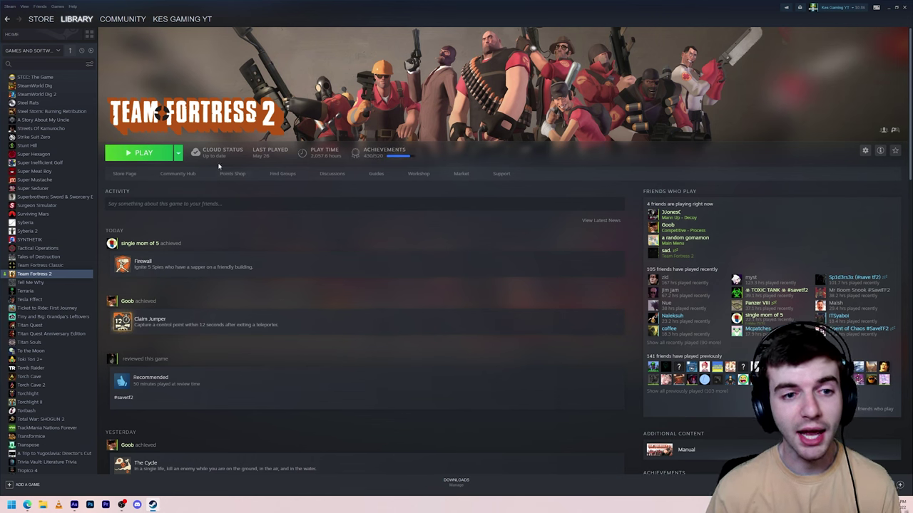
# - Include Tools in the library's game list and open the Source SDK Base 2013 Multiplayer entry
pyautogui.click(23, 51)
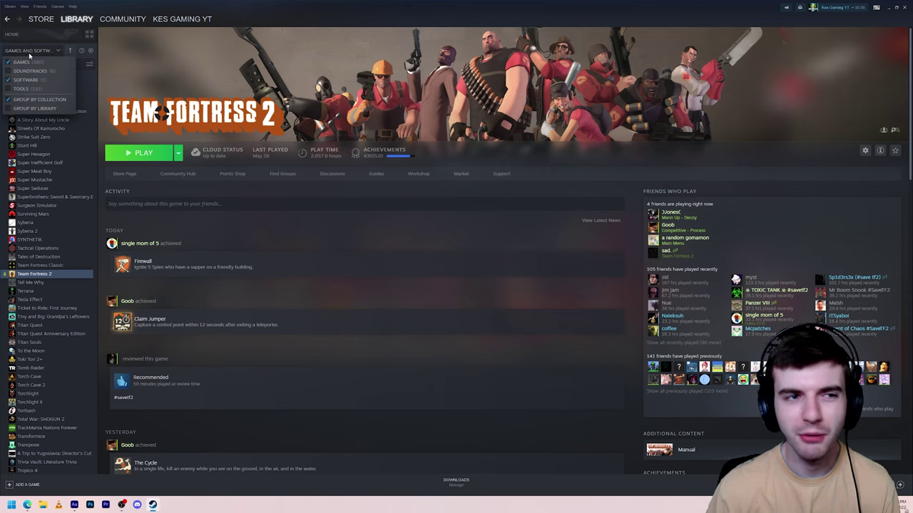
pyautogui.click(9, 89)
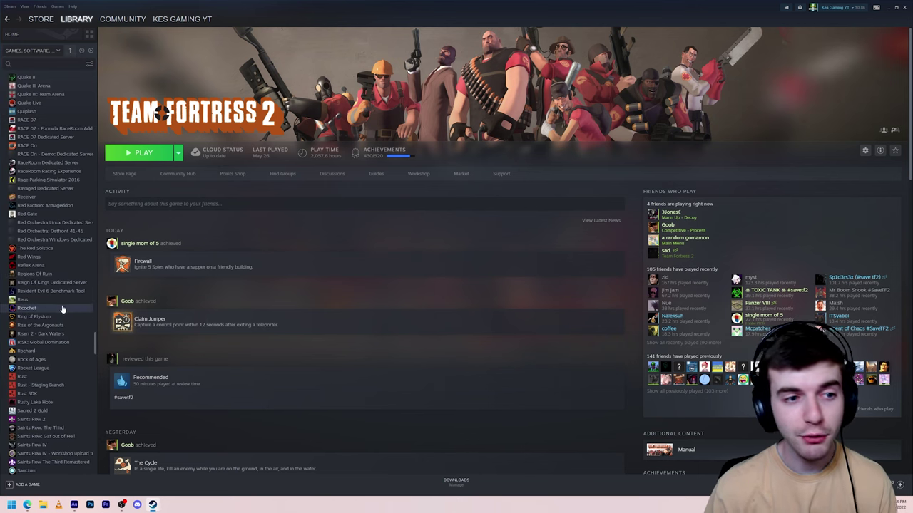
pyautogui.scroll(-3, 63, 306)
pyautogui.scroll(-8, 53, 305)
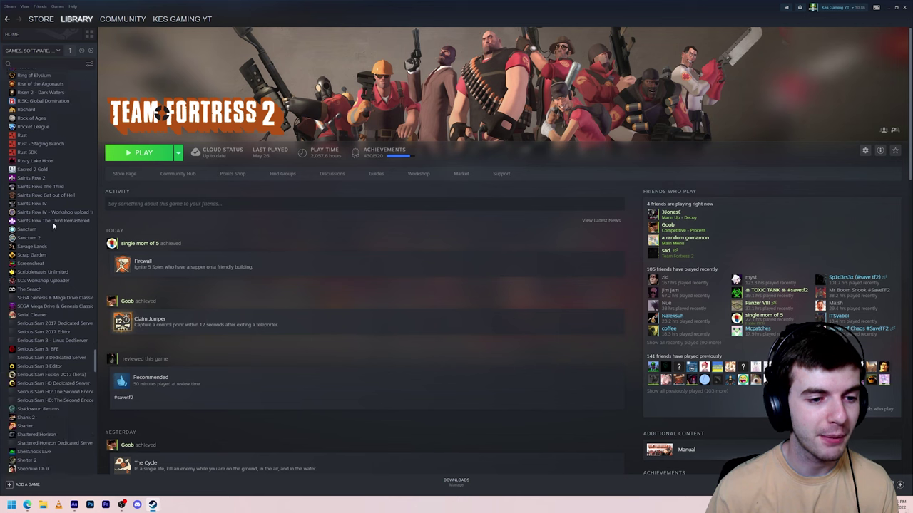
pyautogui.scroll(-5, 41, 235)
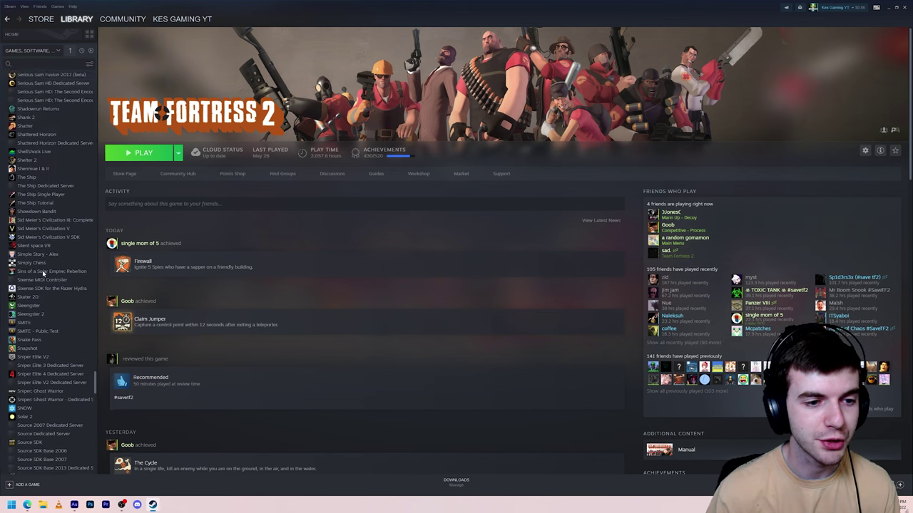
pyautogui.scroll(-6, 43, 272)
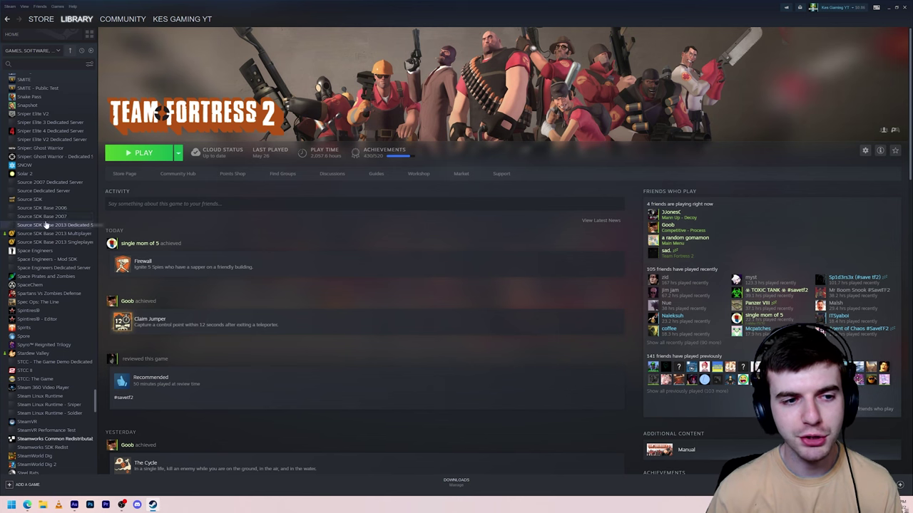
pyautogui.click(50, 234)
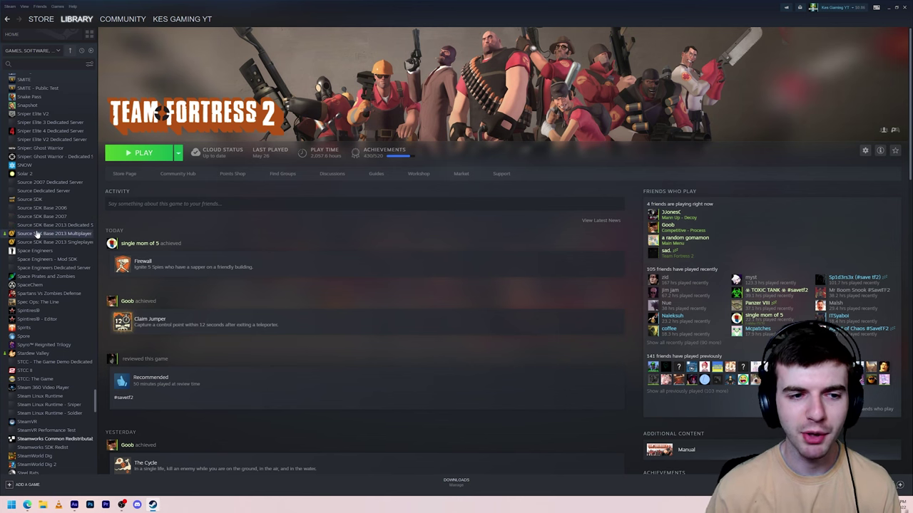
# - Install Source SDK Base 2013 Multiplayer without desktop or start menu shortcuts and close the installation dialog
pyautogui.click(146, 155)
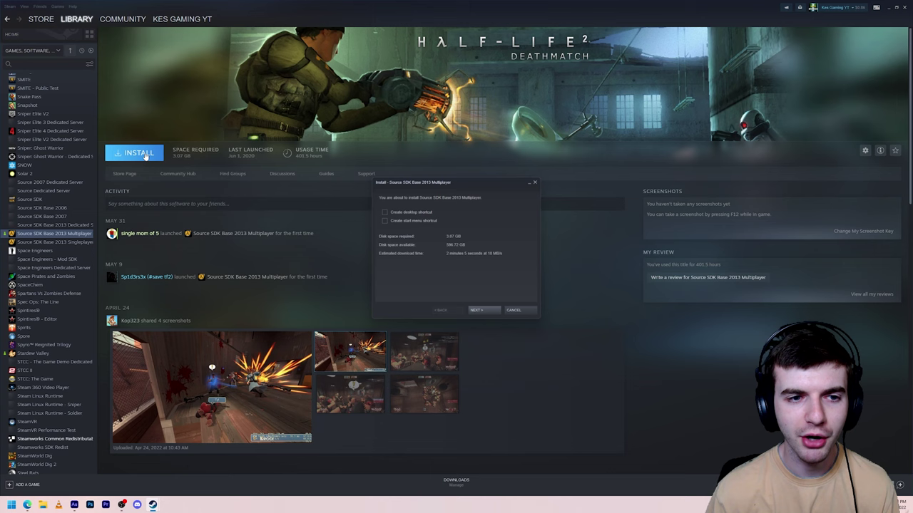
pyautogui.click(485, 311)
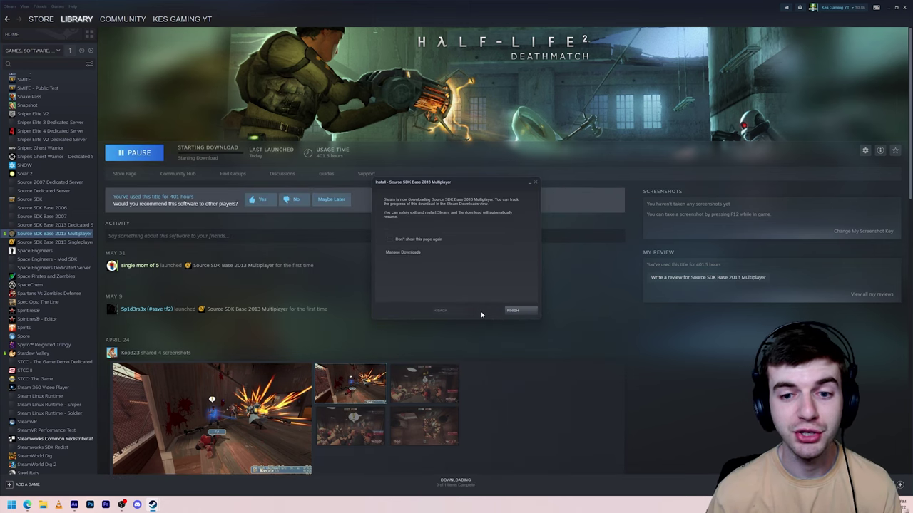
pyautogui.click(514, 312)
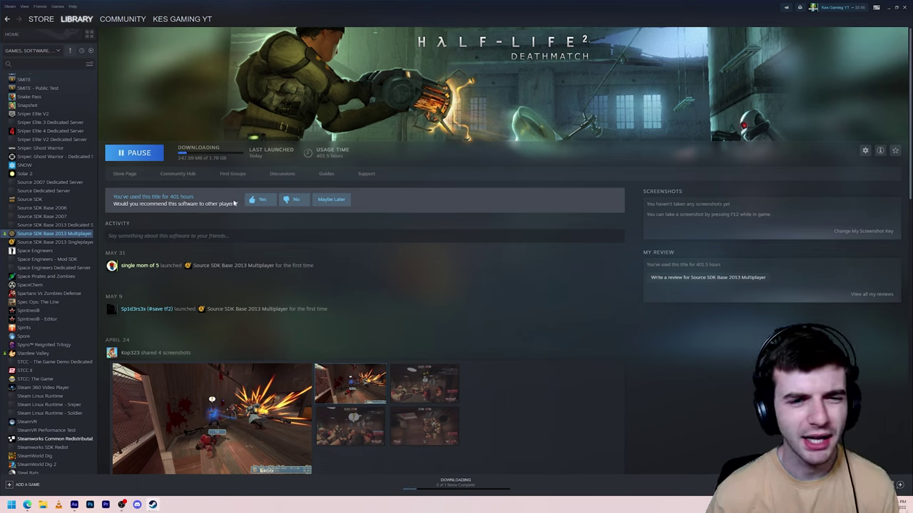
# - Switch to the Open Fortress website in the browser, download the oftoast.exe installer and keep the flagged file
pyautogui.moveTo(28, 505)
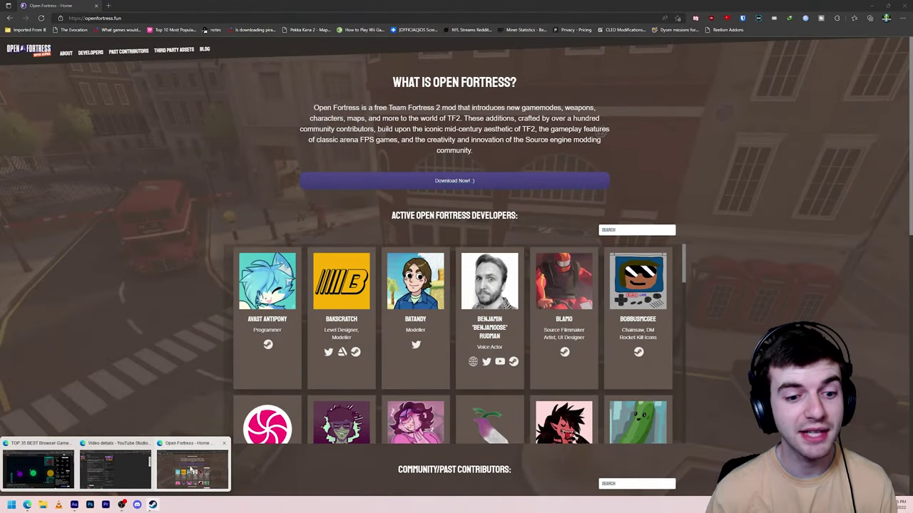
pyautogui.click(191, 468)
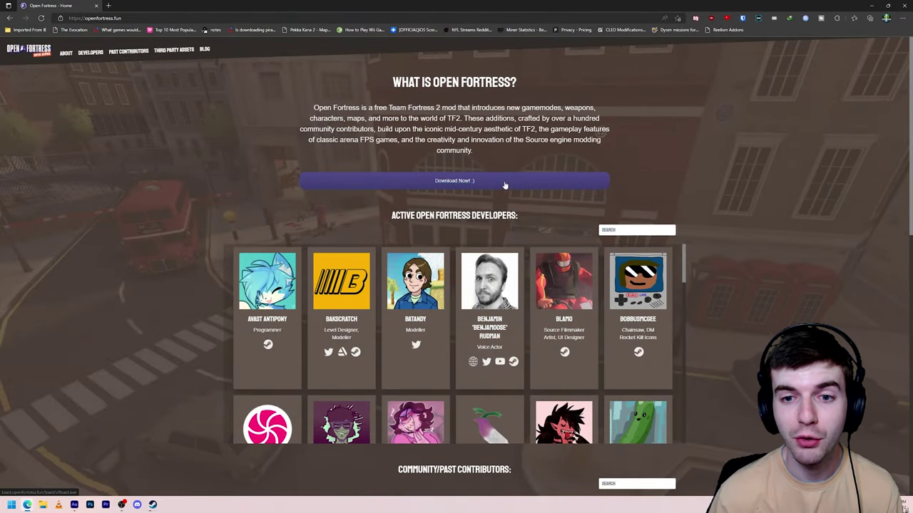
pyautogui.click(469, 185)
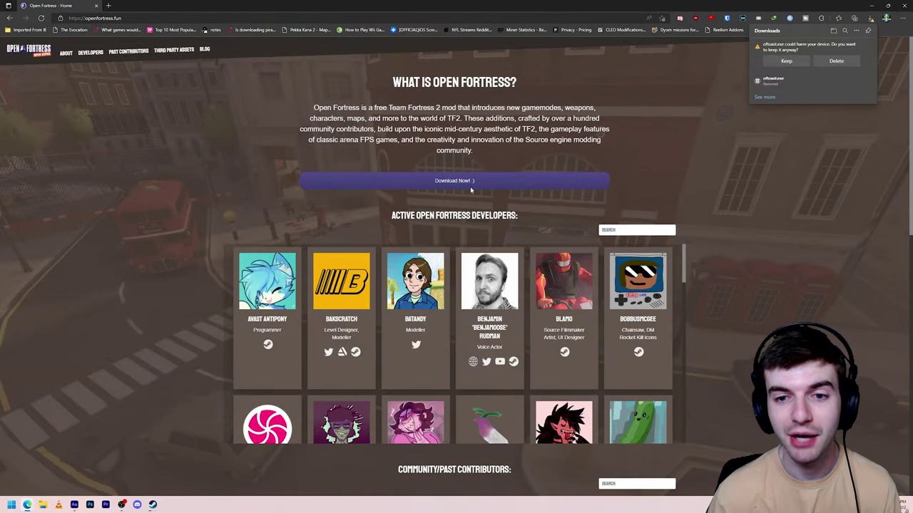
pyautogui.click(791, 63)
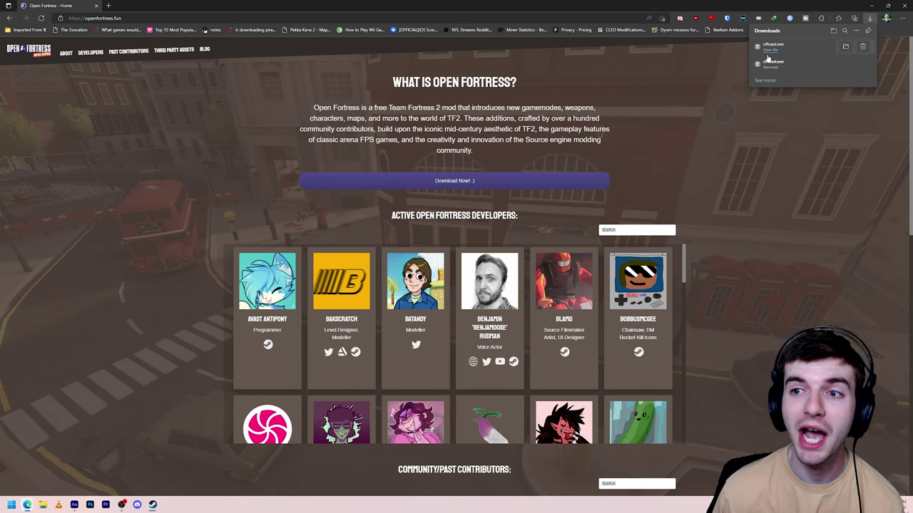
# - Run the downloaded oftoast.exe despite the SmartScreen warning and complete the Open Fortress installation
pyautogui.click(772, 50)
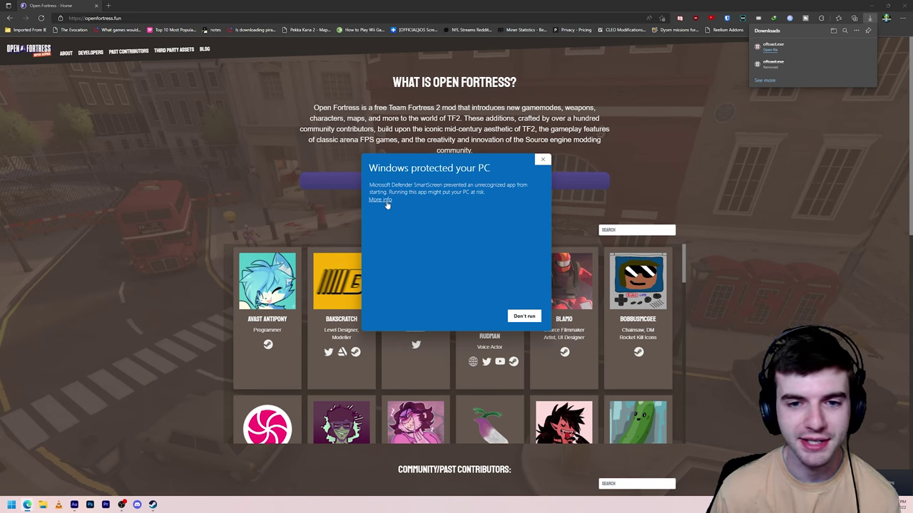
pyautogui.click(384, 202)
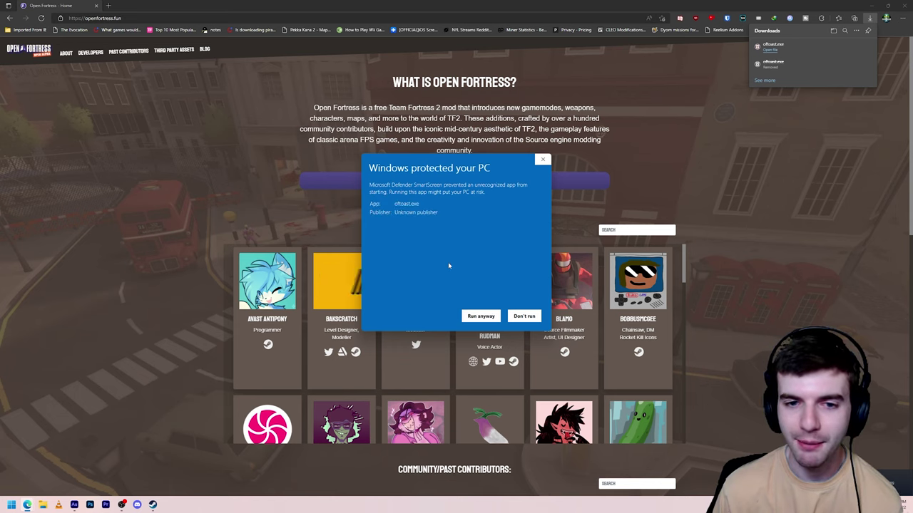
pyautogui.click(480, 317)
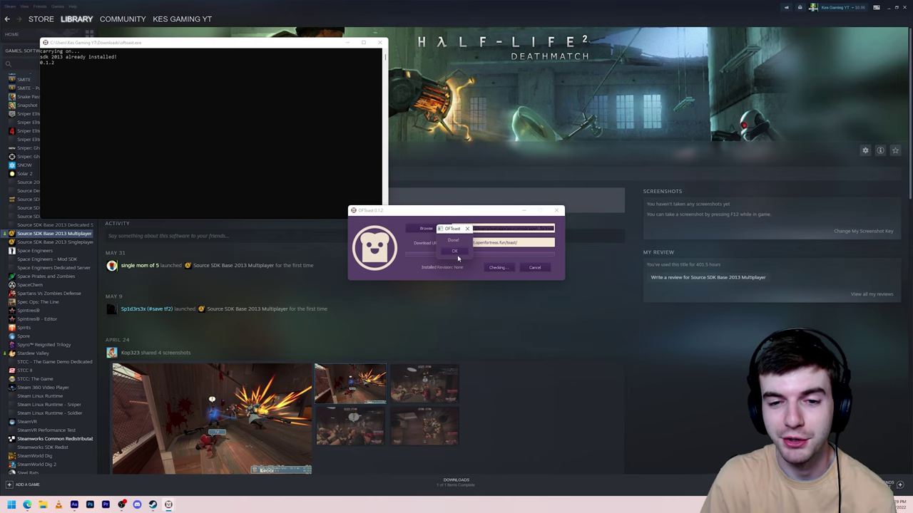
pyautogui.click(455, 251)
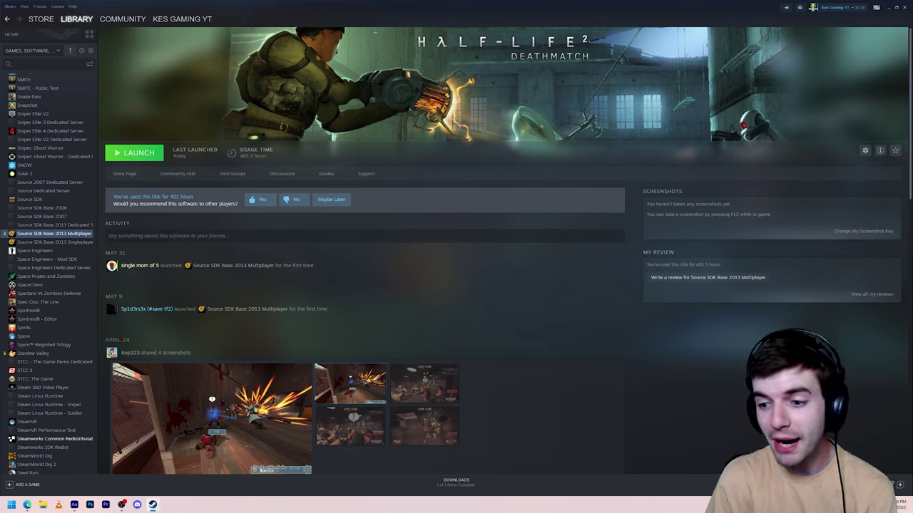
# - Exit Steam completely and minimize the browser window behind it
pyautogui.click(11, 7)
pyautogui.click(11, 62)
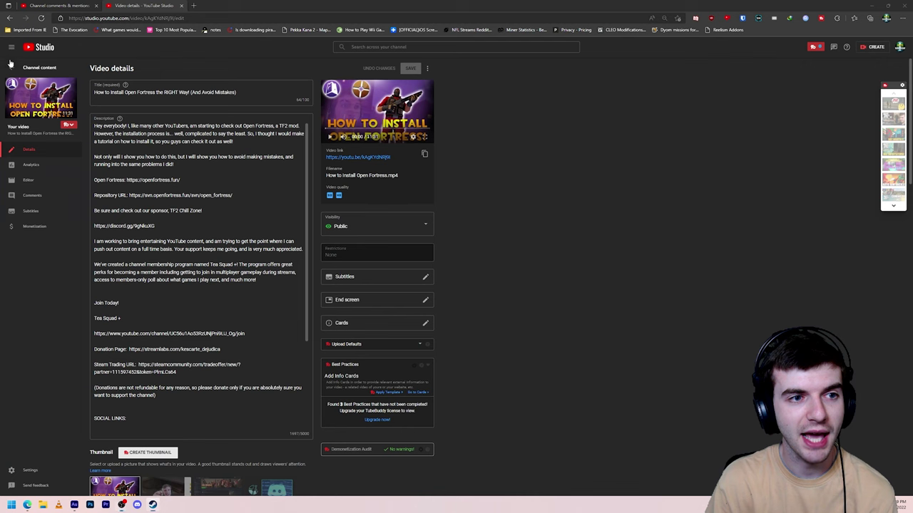
pyautogui.click(869, 5)
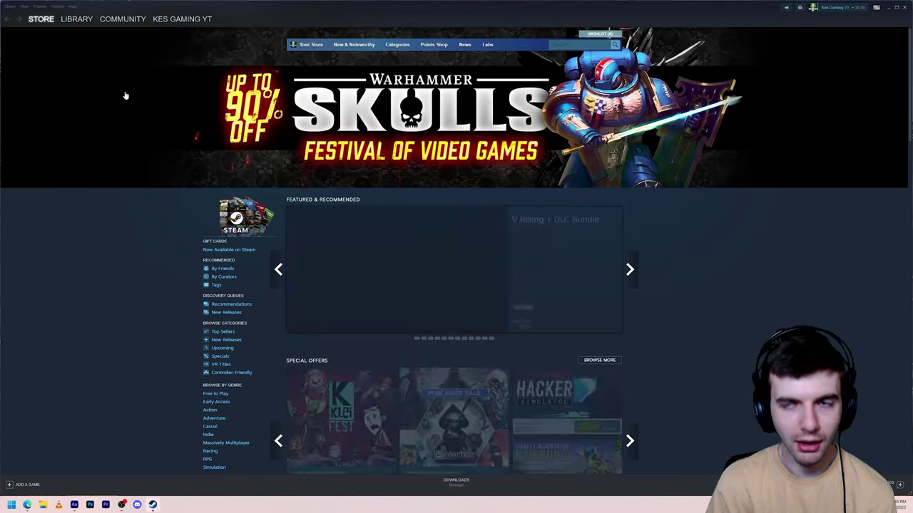
# - Find Open Fortress in the restarted Steam client's library and launch the game
pyautogui.click(76, 19)
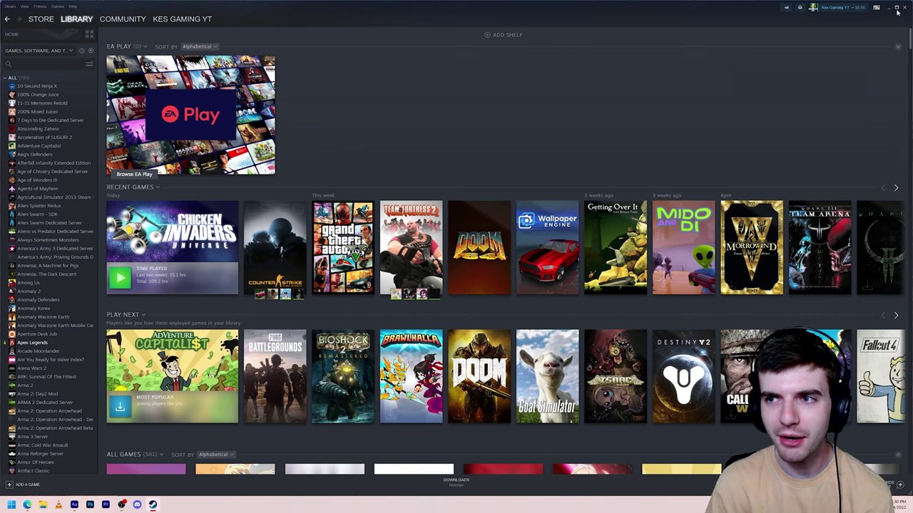
pyautogui.click(406, 246)
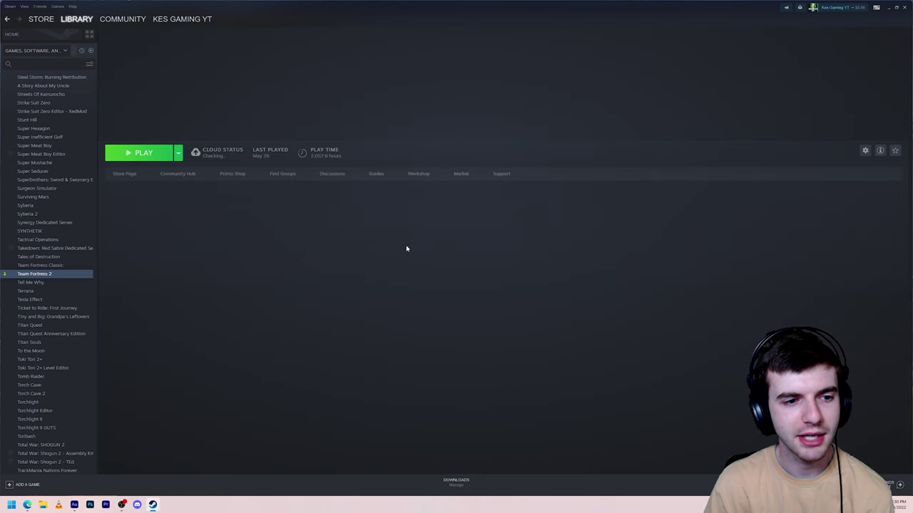
pyautogui.scroll(15, 37, 310)
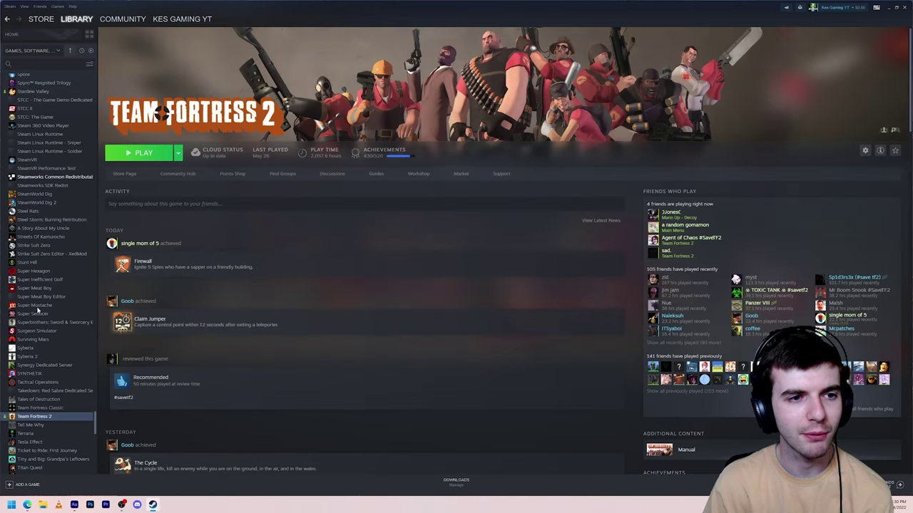
pyautogui.scroll(20, 45, 248)
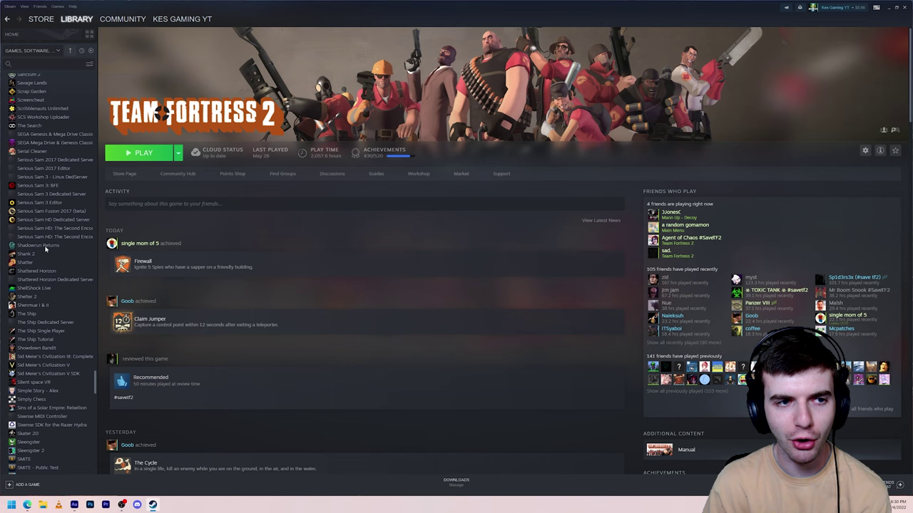
pyautogui.scroll(5, 45, 247)
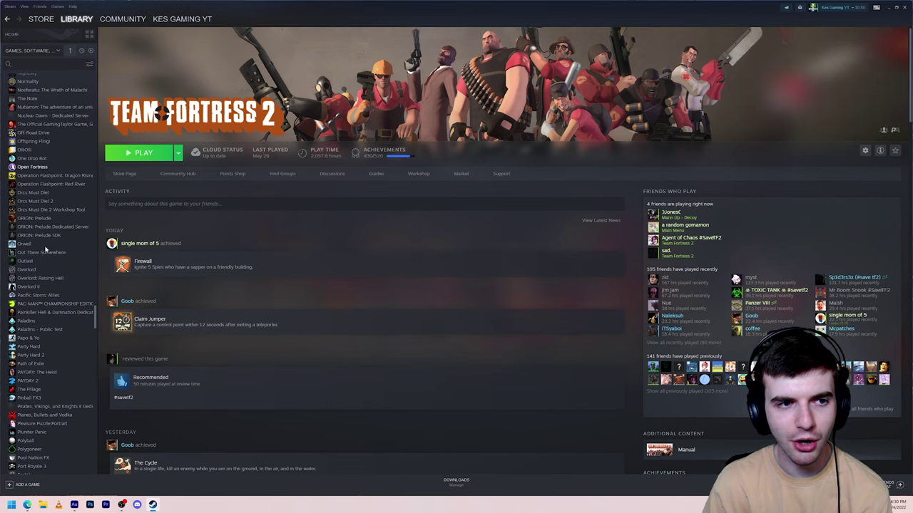
pyautogui.click(32, 167)
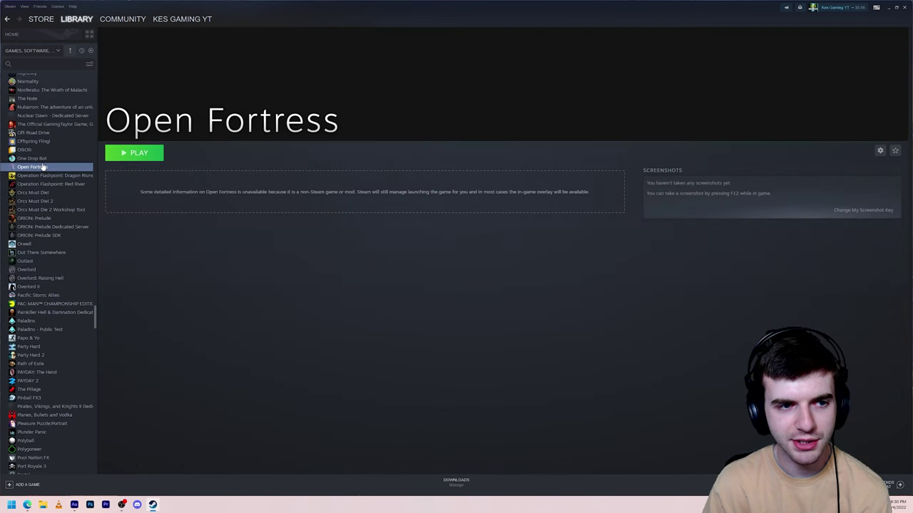
pyautogui.click(139, 154)
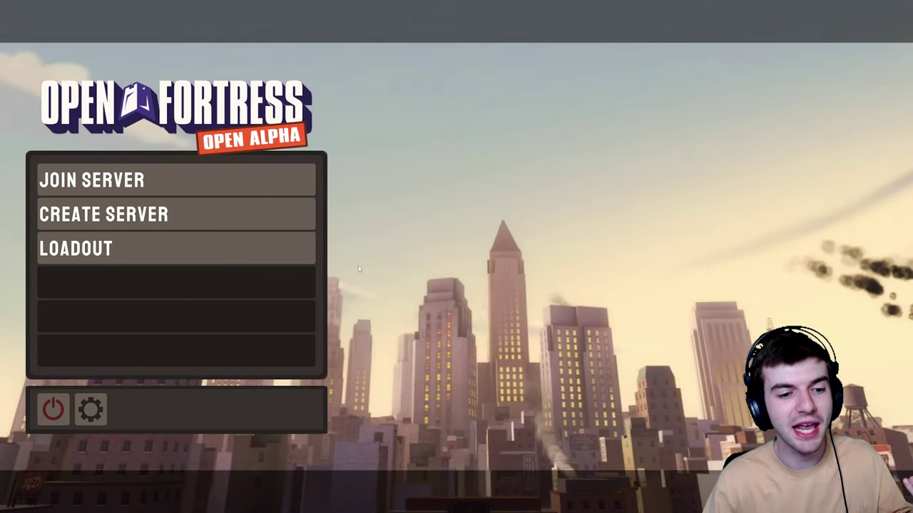
# - Examine the available internet servers in the Open Fortress server browser, then close the server list
pyautogui.click(176, 193)
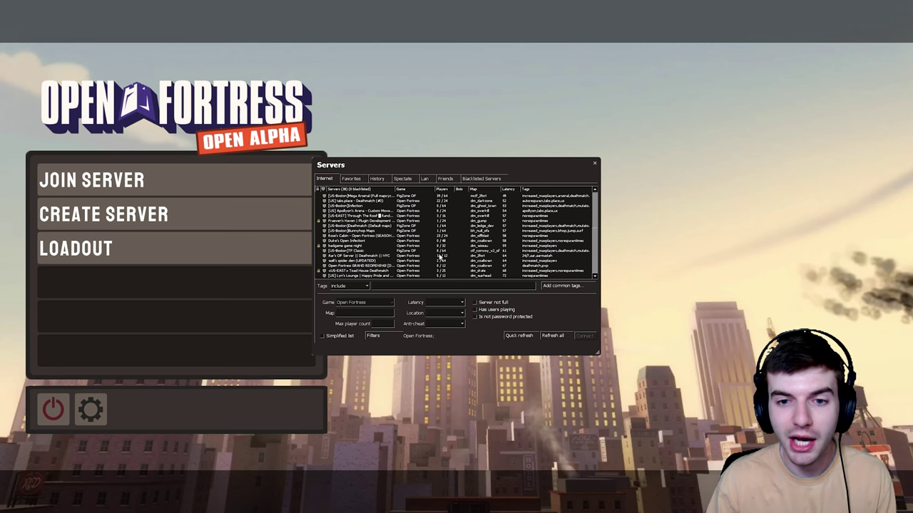
pyautogui.click(443, 201)
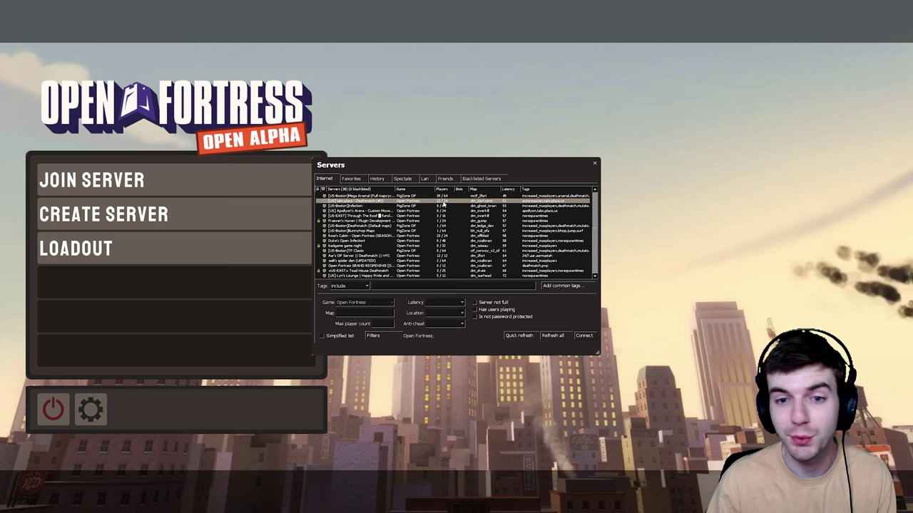
pyautogui.click(444, 196)
pyautogui.scroll(-4, 452, 222)
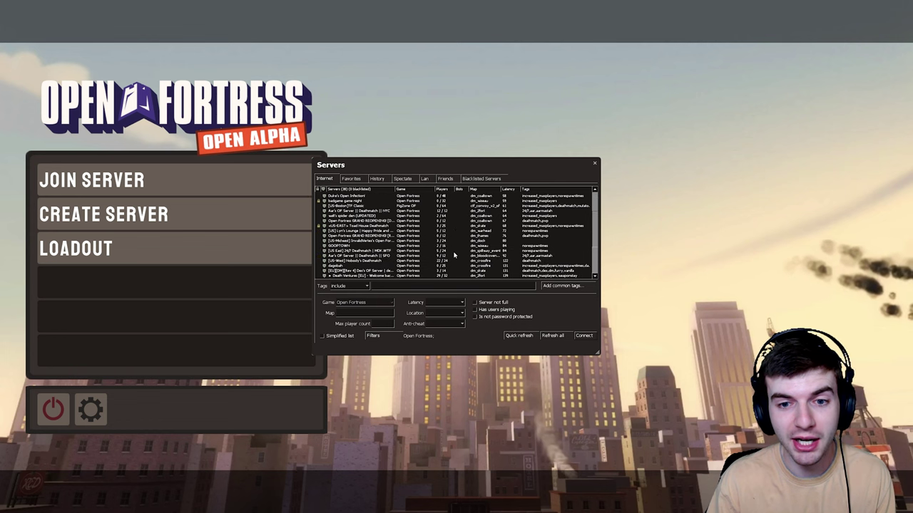
pyautogui.scroll(4, 457, 269)
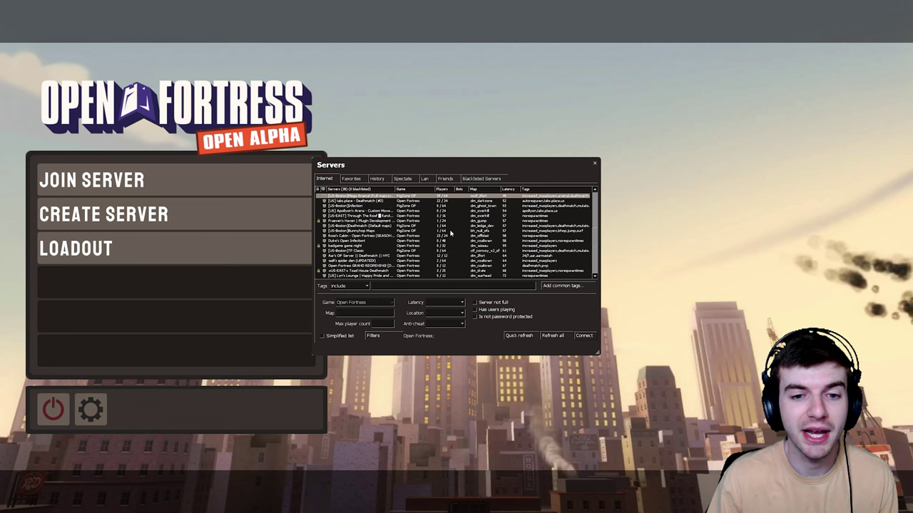
pyautogui.click(596, 166)
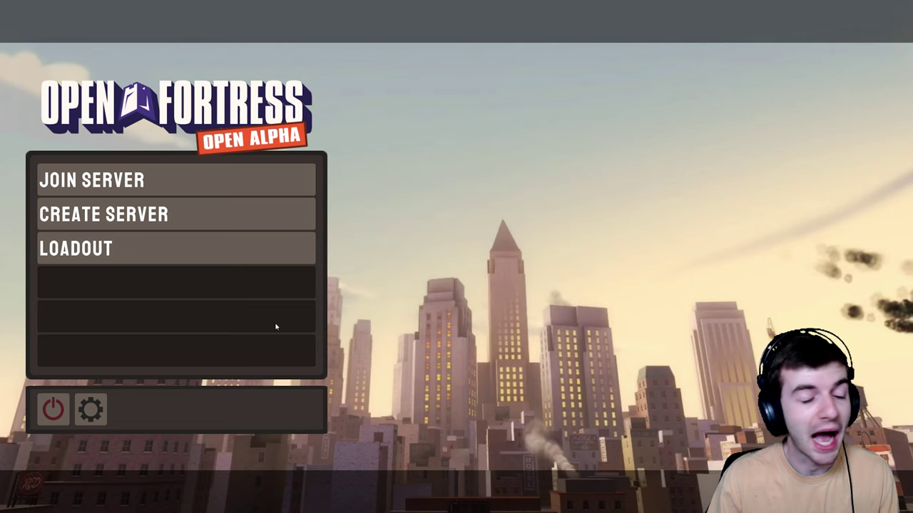
# - Quit Open Fortress from its main menu
pyautogui.click(53, 409)
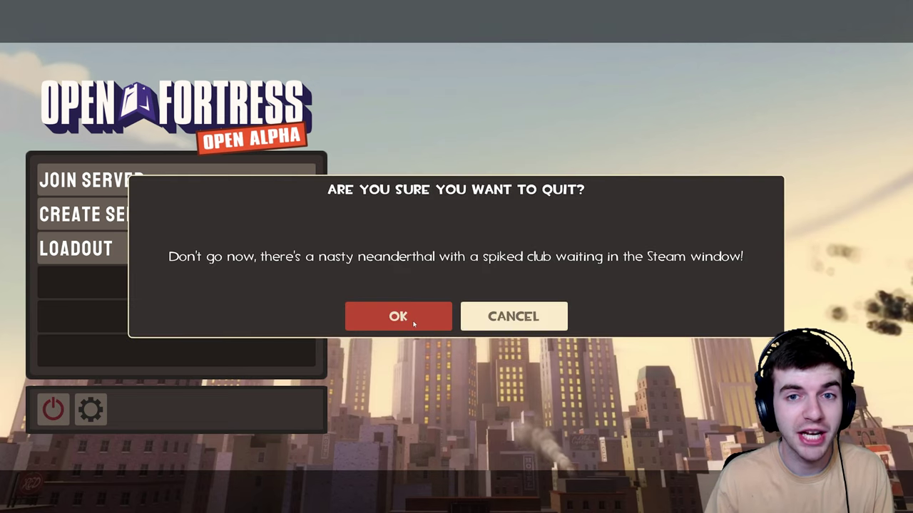